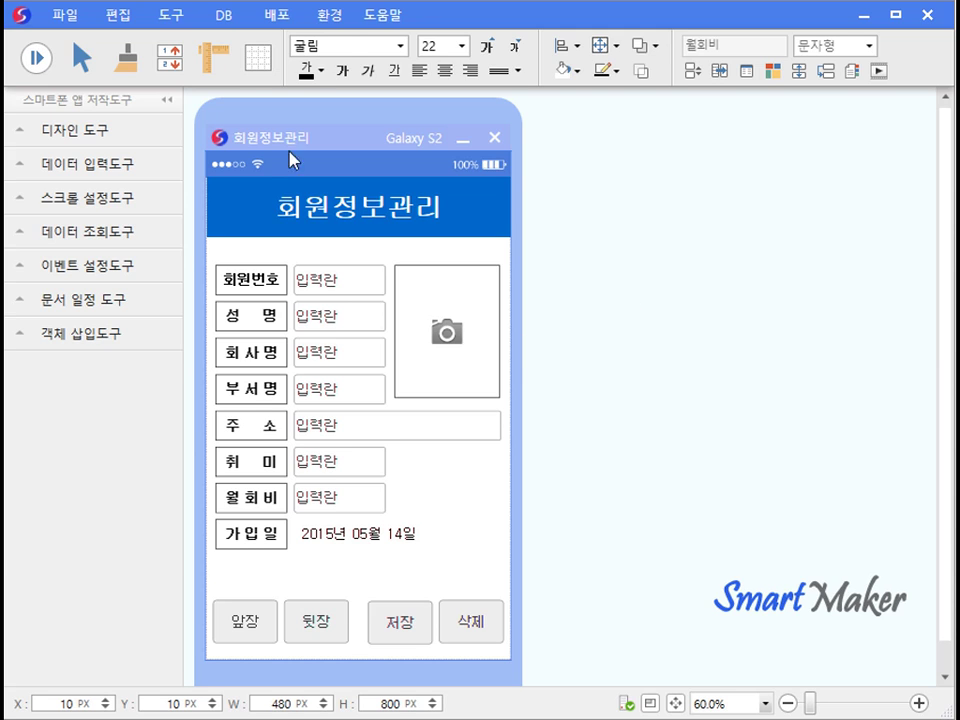
Open the form's 진행관리자 and rename 버튼1 to 앞장 and 버튼2 to 뒷장.
{"action": "left_click", "coordinate": [174, 14]}
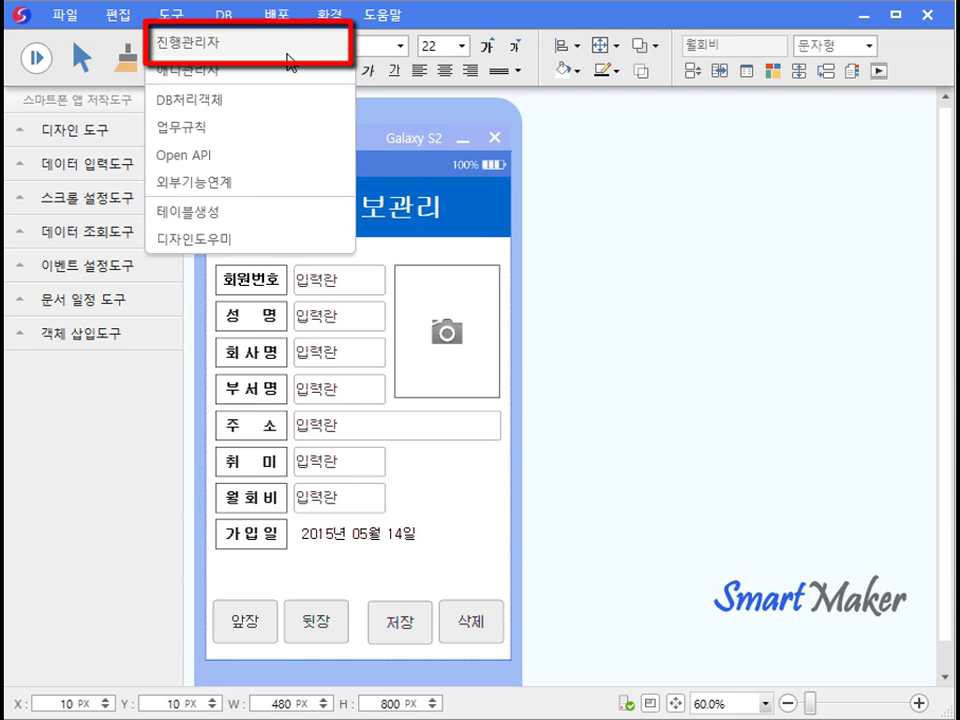
{"action": "left_click", "coordinate": [247, 48]}
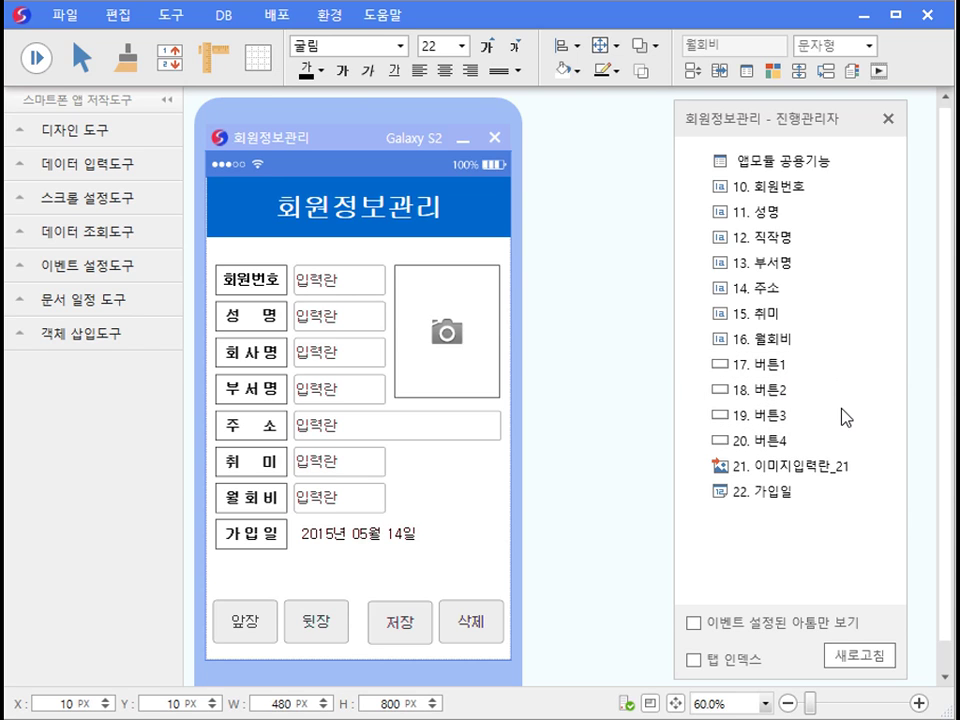
{"action": "left_click", "coordinate": [765, 370]}
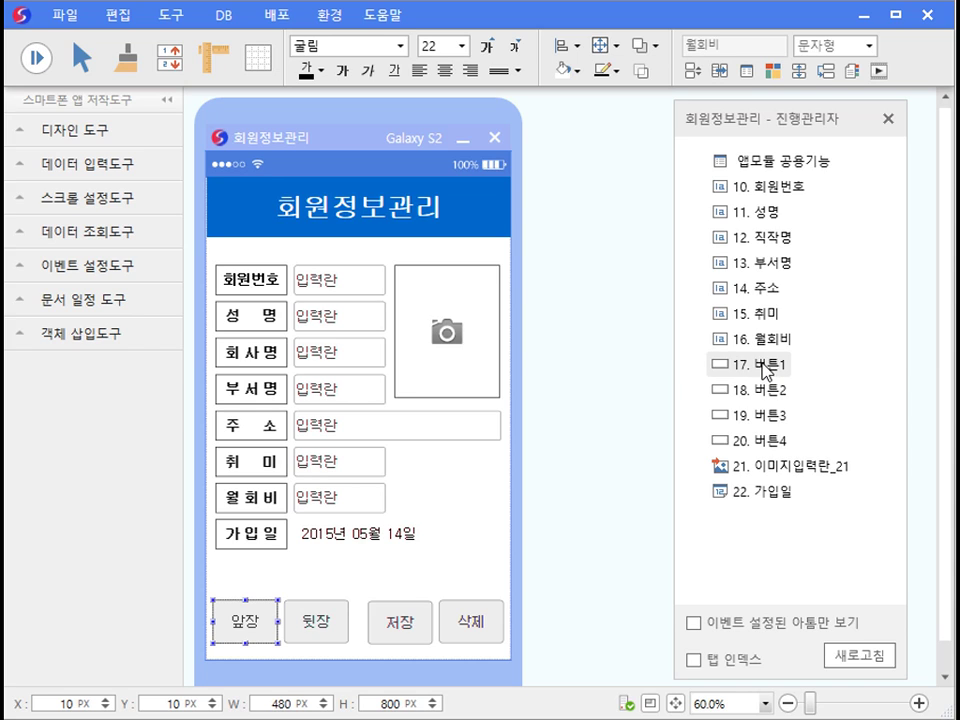
{"action": "left_click", "coordinate": [743, 367]}
{"action": "type", "text": "앞장"}
{"action": "key", "text": "Return"}
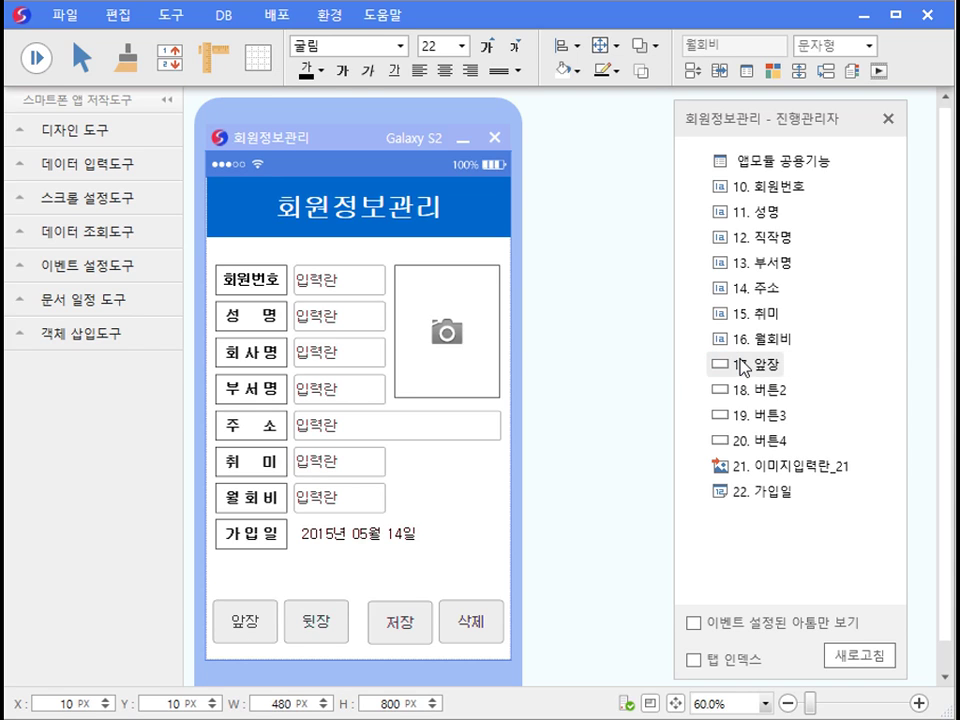
{"action": "left_click", "coordinate": [743, 391]}
{"action": "left_click", "coordinate": [743, 391]}
{"action": "type", "text": "뒷장"}
{"action": "key", "text": "Return"}
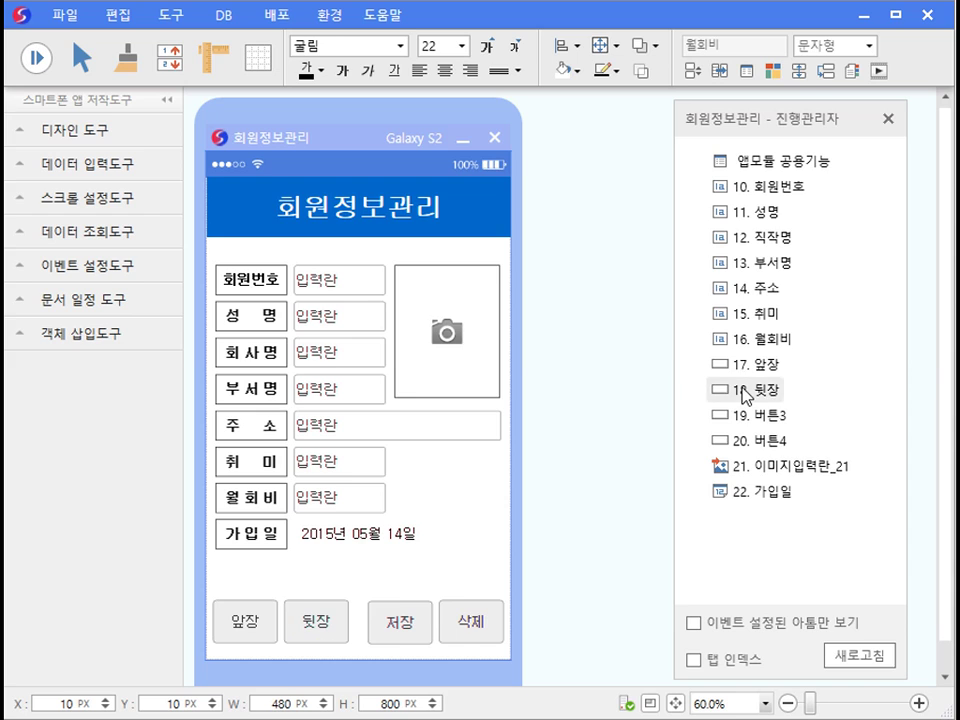
Rename 버튼3 to 저장 and 버튼4 to 삭제 in the 진행관리자 object list.
{"action": "left_click", "coordinate": [745, 415]}
{"action": "left_click", "coordinate": [745, 415]}
{"action": "type", "text": "저장"}
{"action": "key", "text": "Return"}
{"action": "left_click", "coordinate": [758, 441]}
{"action": "left_click", "coordinate": [758, 441]}
{"action": "type", "text": "삭제"}
{"action": "key", "text": "Return"}
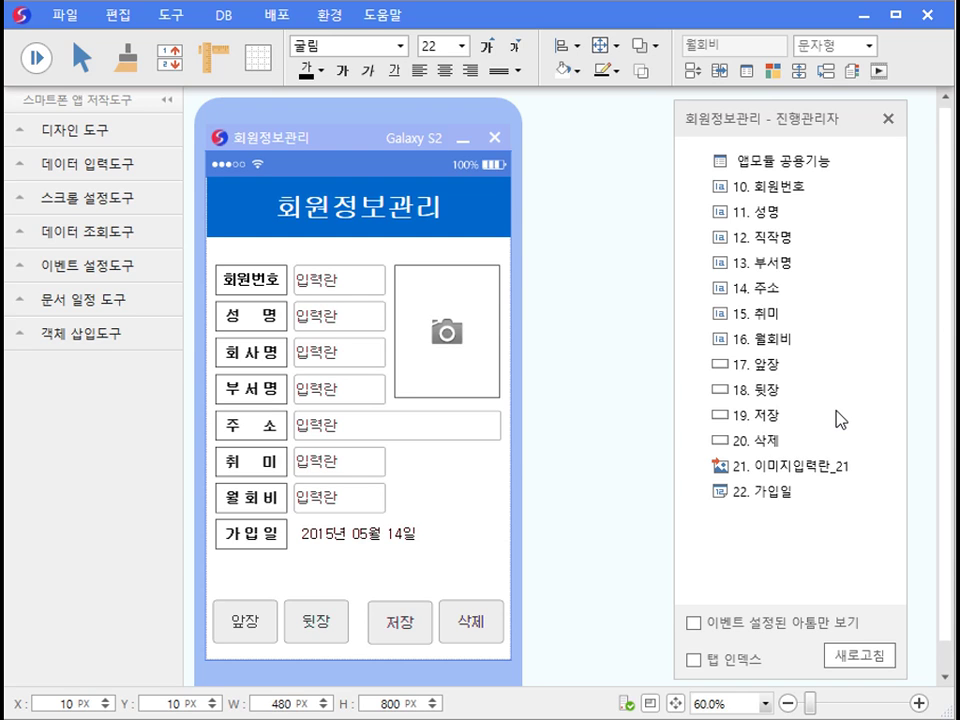
Start an event for the 저장 button that fires on 저장을 누르면 and uses the 실행함수호출 work type.
{"action": "left_click", "coordinate": [771, 417]}
{"action": "double_click", "coordinate": [771, 417]}
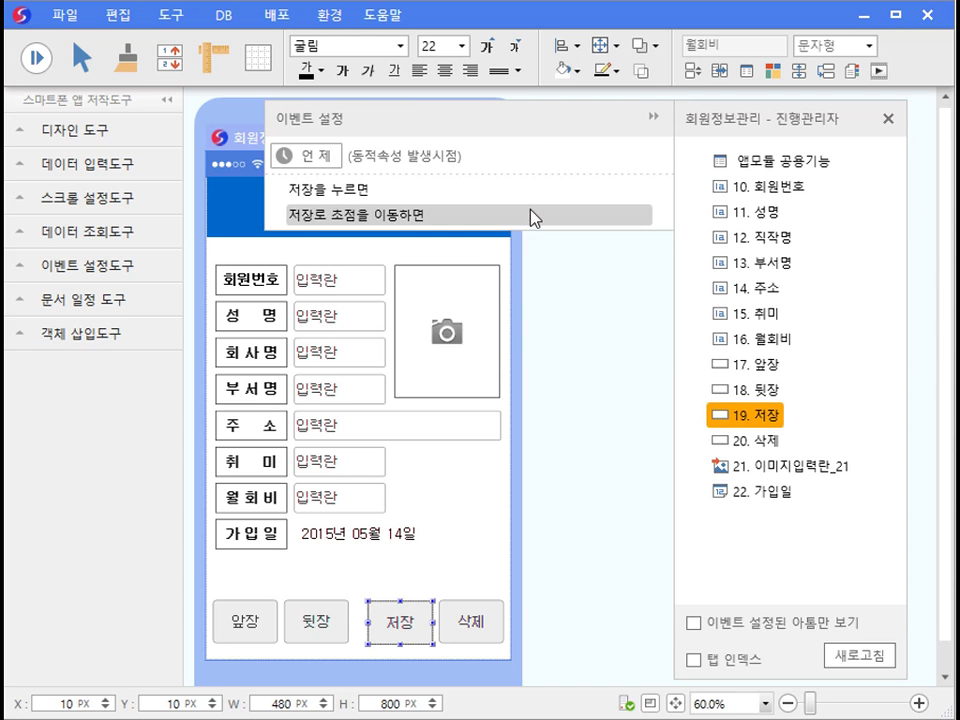
{"action": "left_click", "coordinate": [446, 165]}
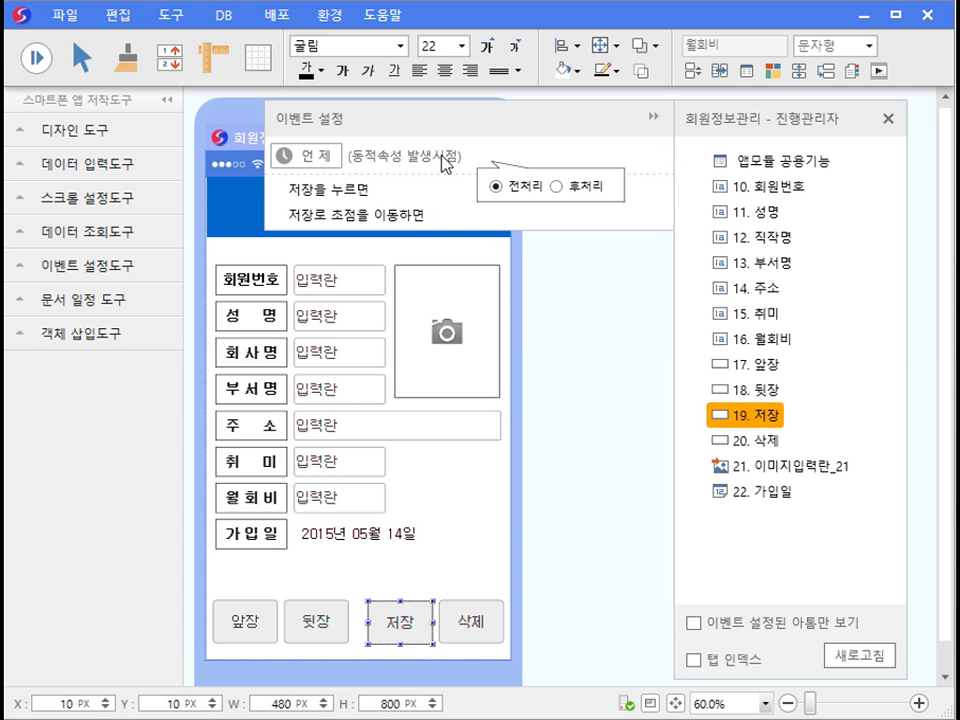
{"action": "left_click", "coordinate": [396, 190]}
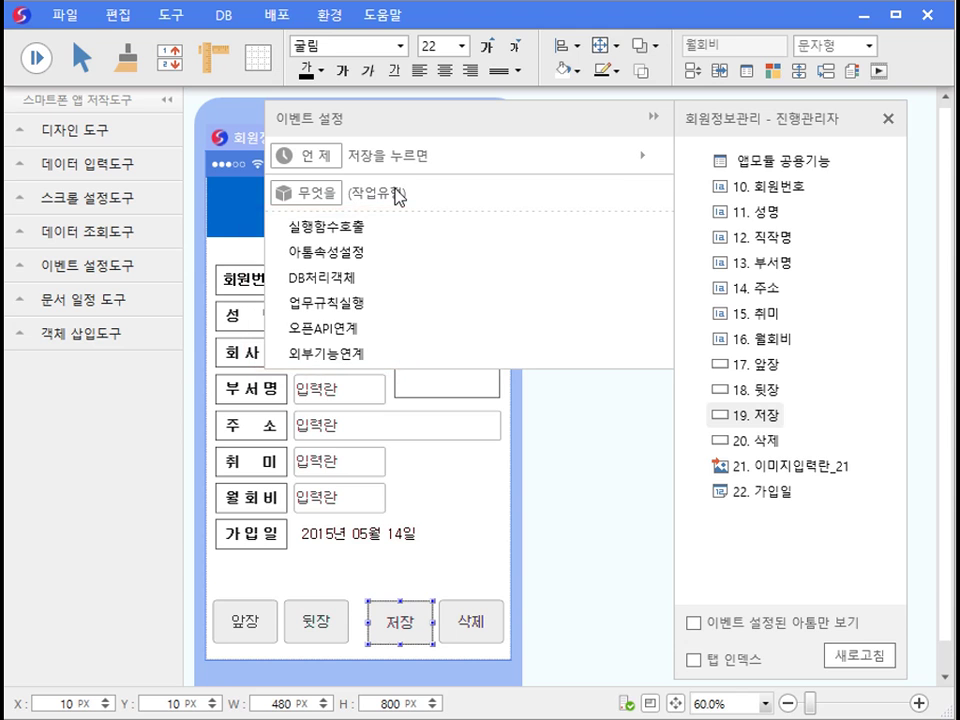
{"action": "left_click", "coordinate": [390, 227]}
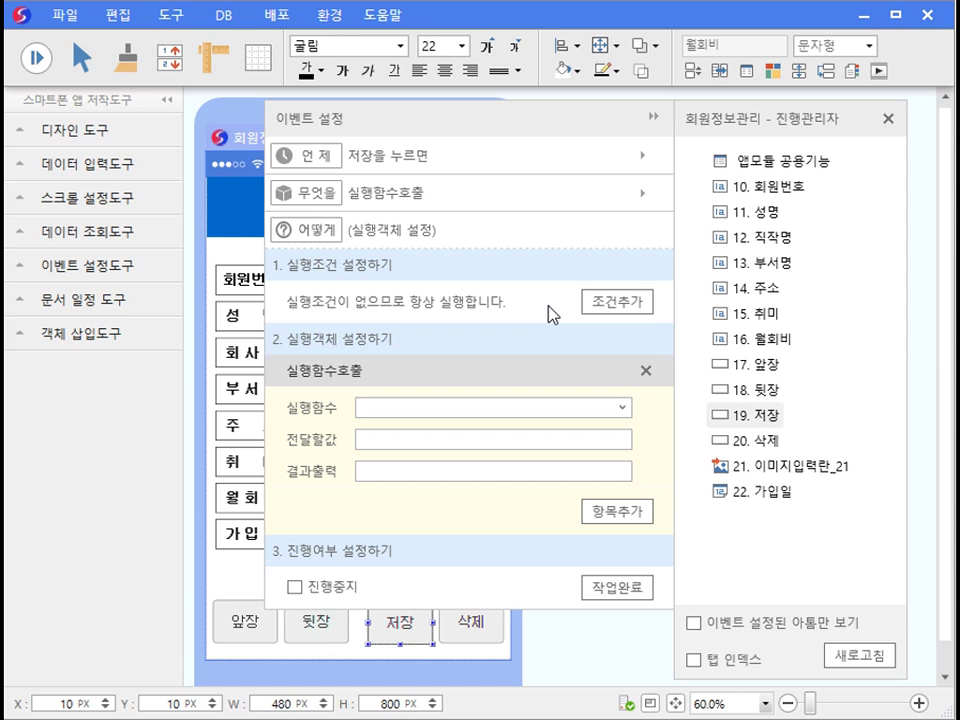
Add an execution condition requiring 가입일 <= 2015년 5월 15일 to the 저장 event.
{"action": "left_click", "coordinate": [622, 306]}
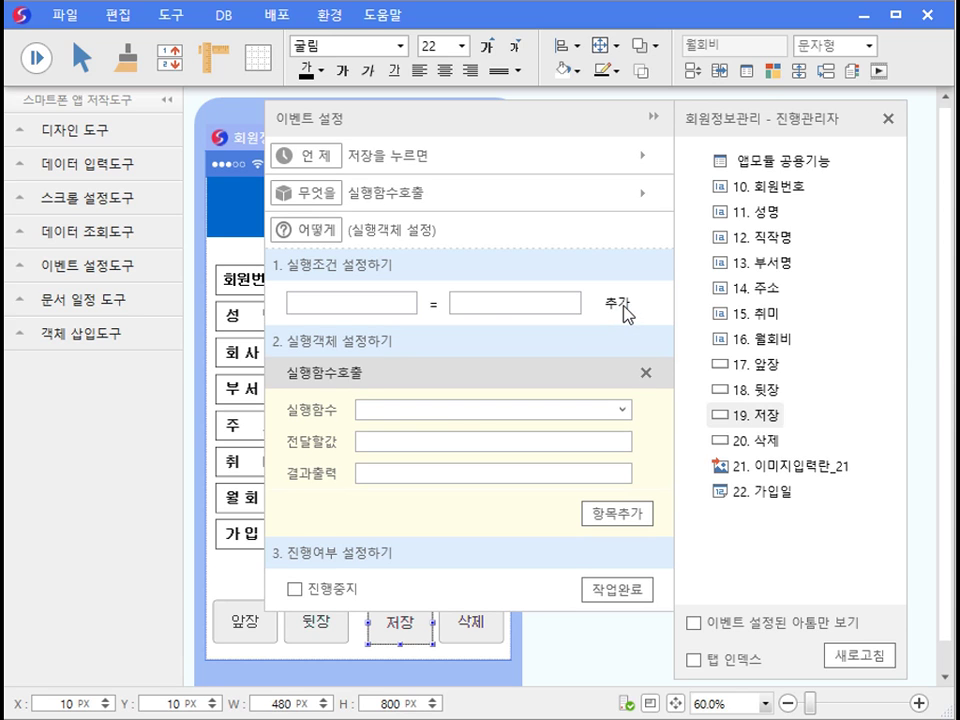
{"action": "left_click", "coordinate": [384, 296]}
{"action": "type", "text": "가입ㅇ일"}
{"action": "key", "text": "Tab"}
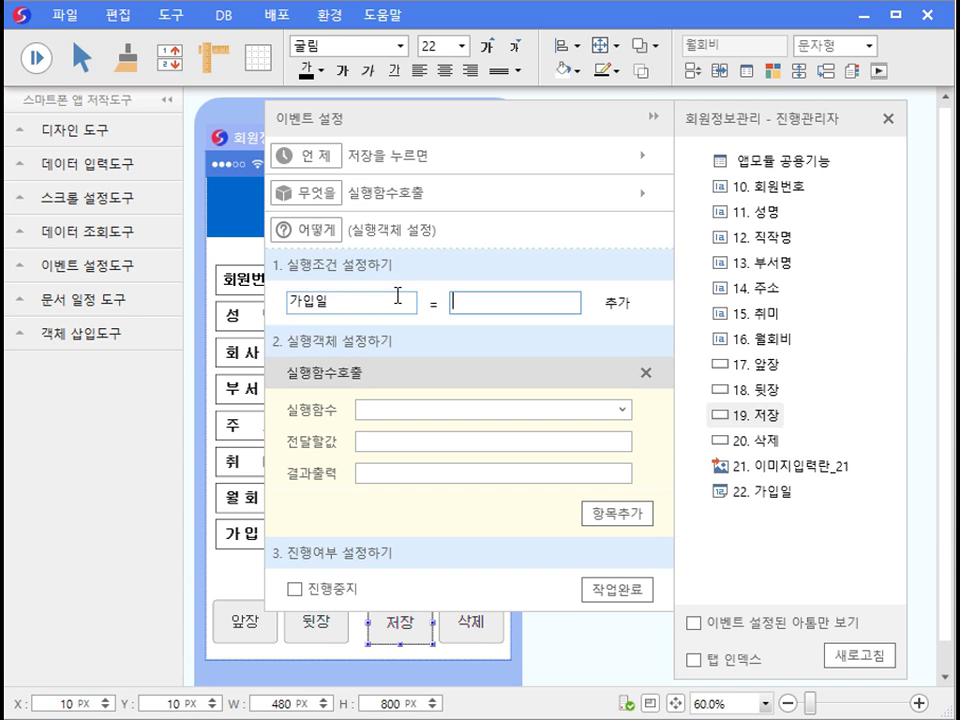
{"action": "type", "text": "2015년 5월 15일"}
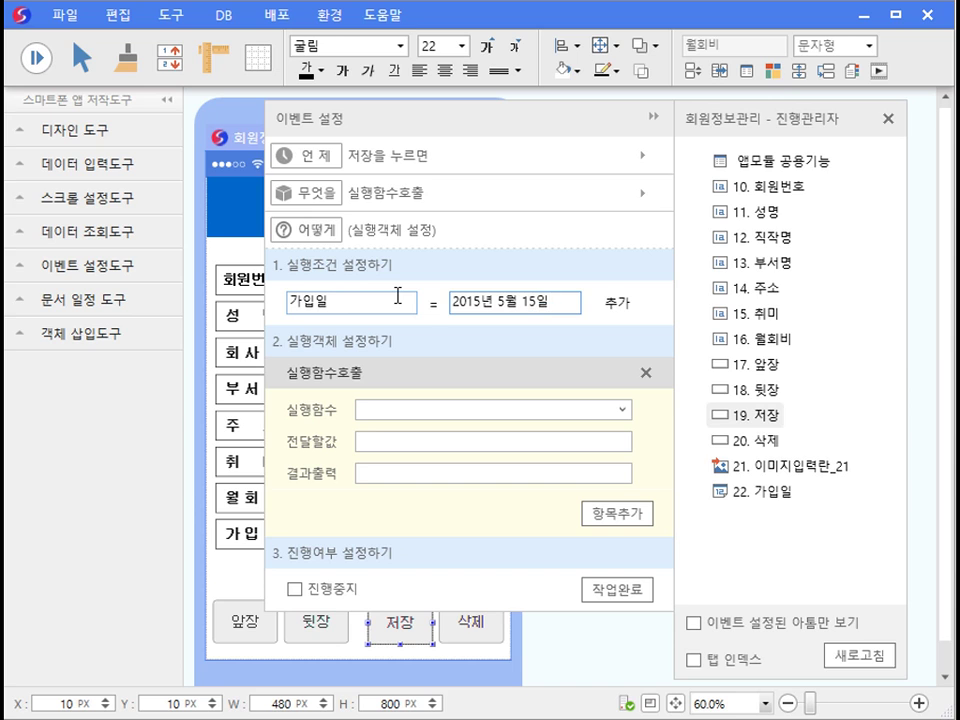
{"action": "left_click", "coordinate": [435, 310]}
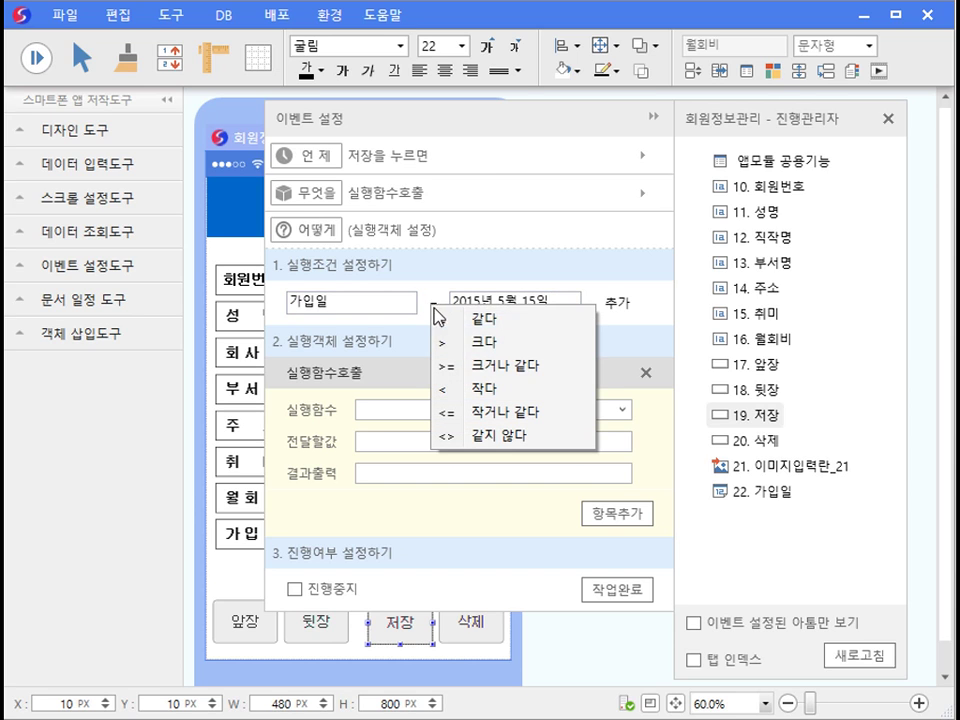
{"action": "left_click", "coordinate": [510, 413]}
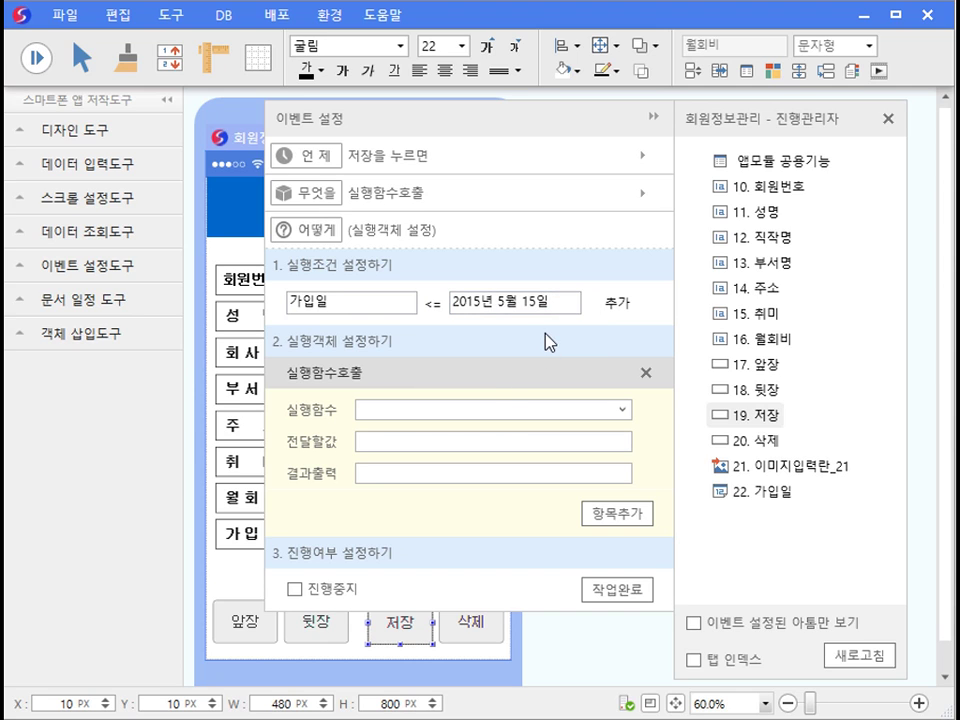
Add a second condition joined by 그리고 that requires 월회비 <> 30000.
{"action": "left_click", "coordinate": [620, 304]}
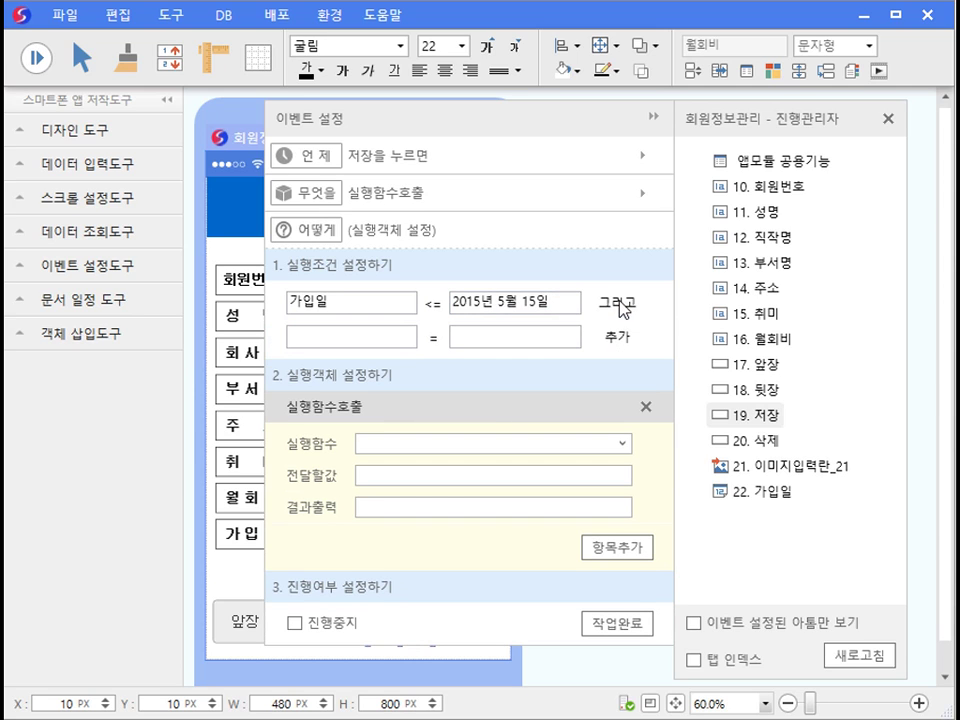
{"action": "left_click", "coordinate": [396, 338]}
{"action": "type", "text": "월"}
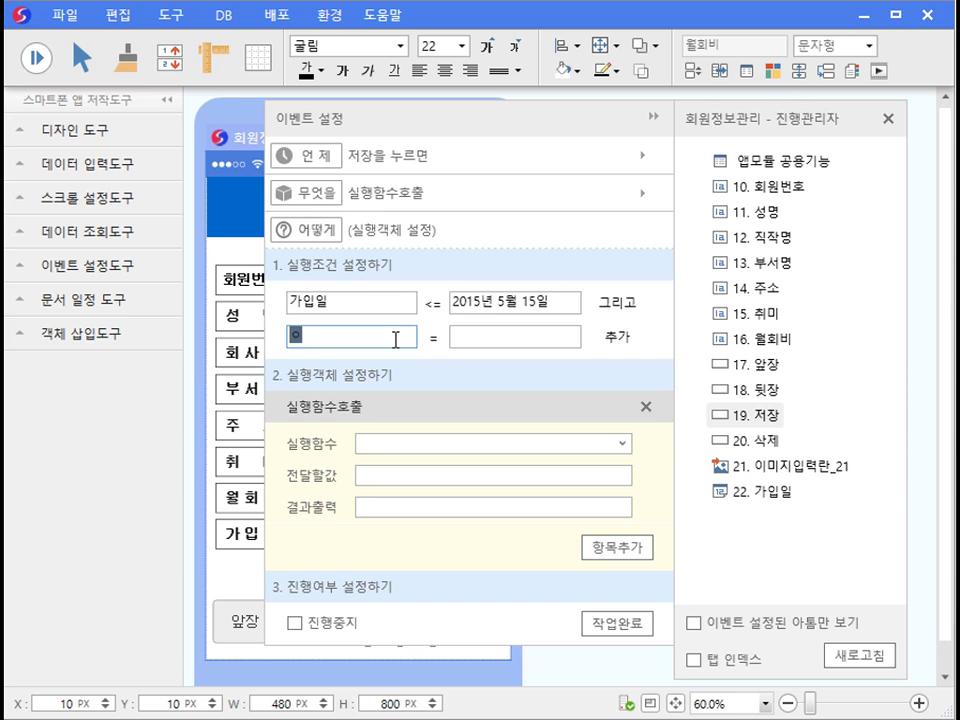
{"action": "type", "text": "회비"}
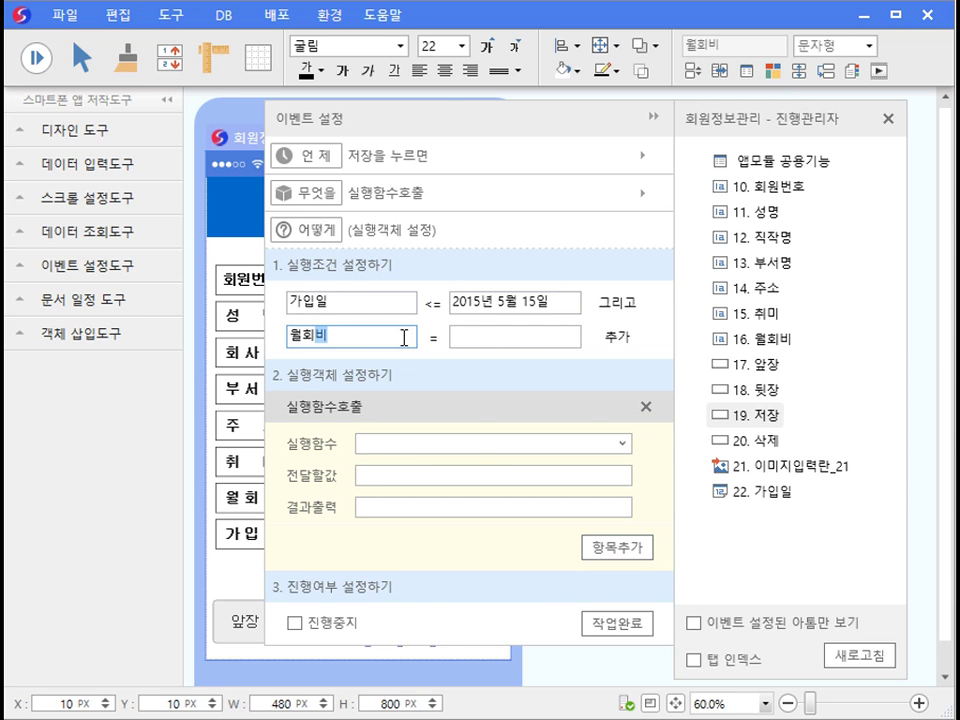
{"action": "left_click", "coordinate": [432, 343]}
{"action": "left_click", "coordinate": [460, 467]}
{"action": "left_click", "coordinate": [480, 338]}
{"action": "type", "text": "30000"}
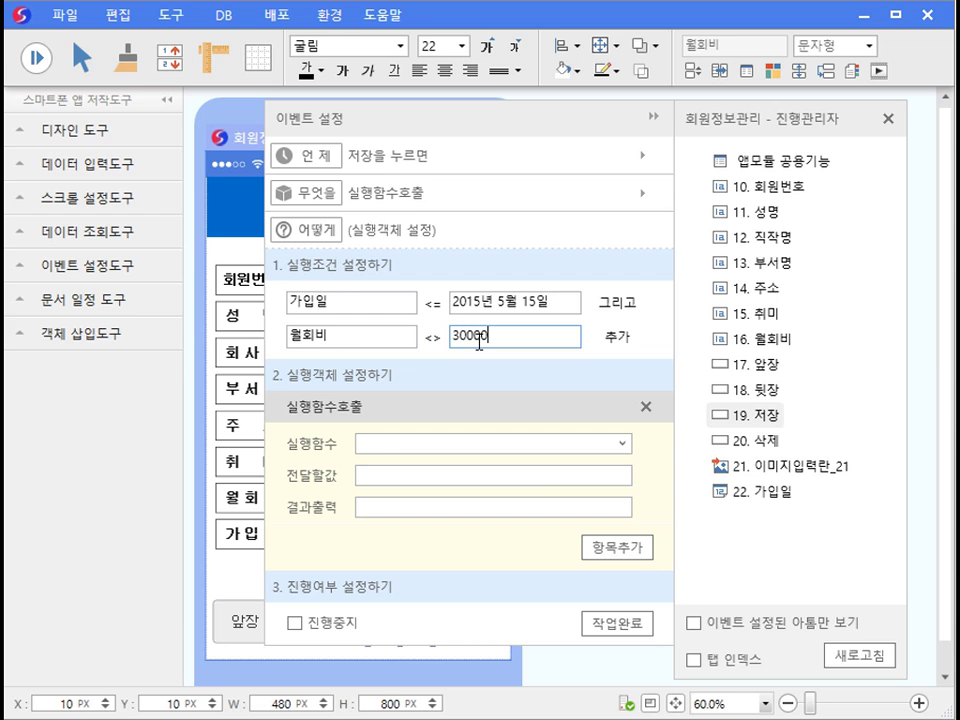
{"action": "left_click", "coordinate": [524, 373]}
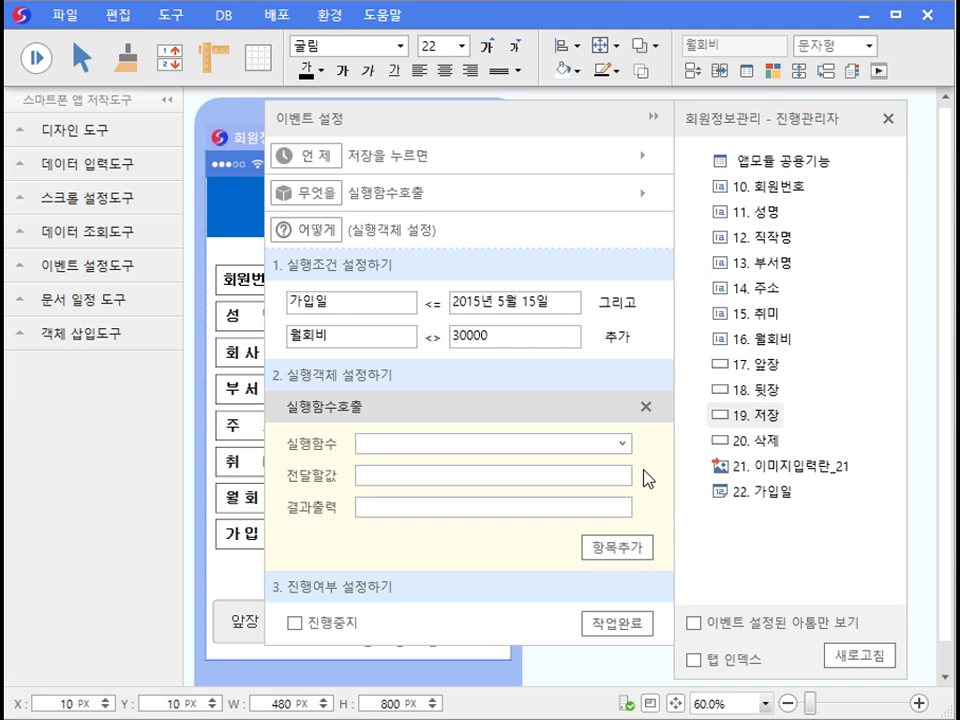
Choose 메시지 as the function and set its 전달할값 to "5월 15일 이전 가입자는 30000원 입니다.".
{"action": "left_click", "coordinate": [622, 446]}
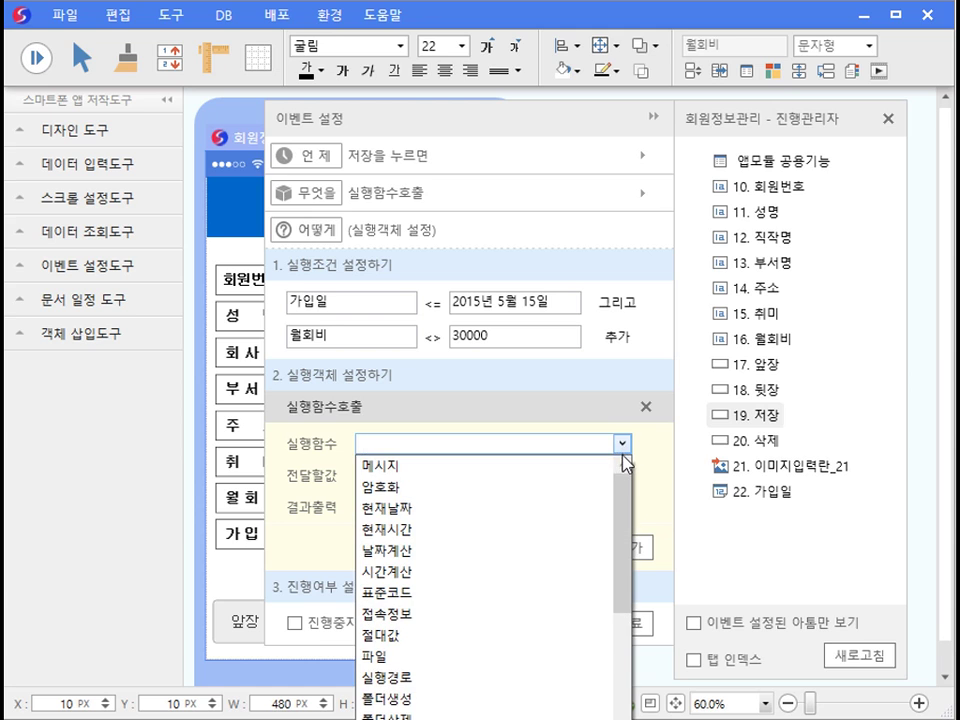
{"action": "left_click", "coordinate": [484, 466]}
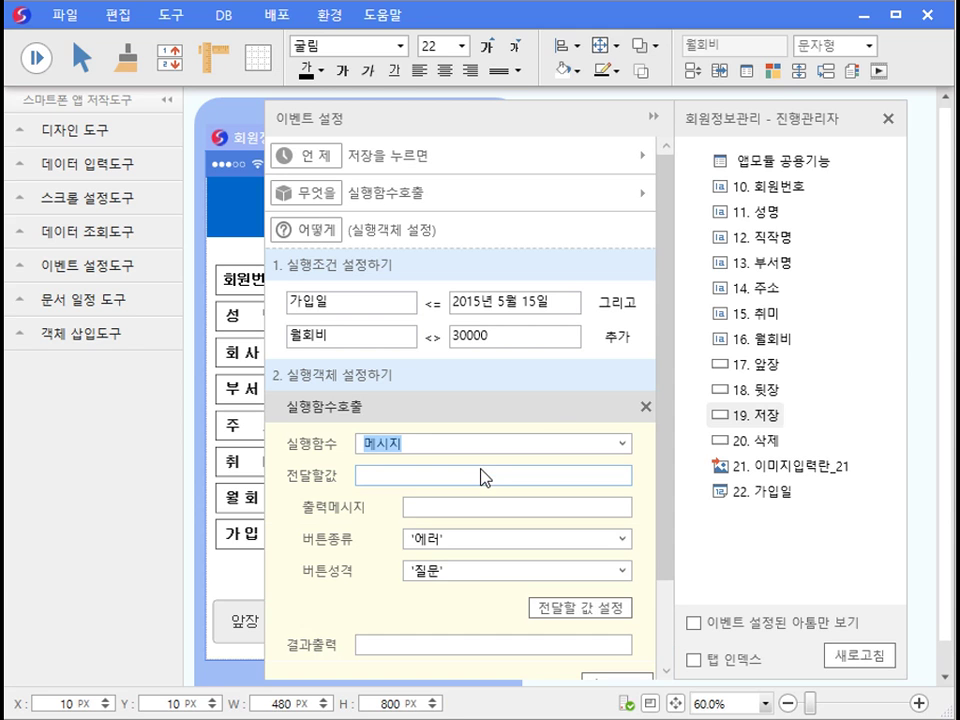
{"action": "left_click", "coordinate": [482, 470]}
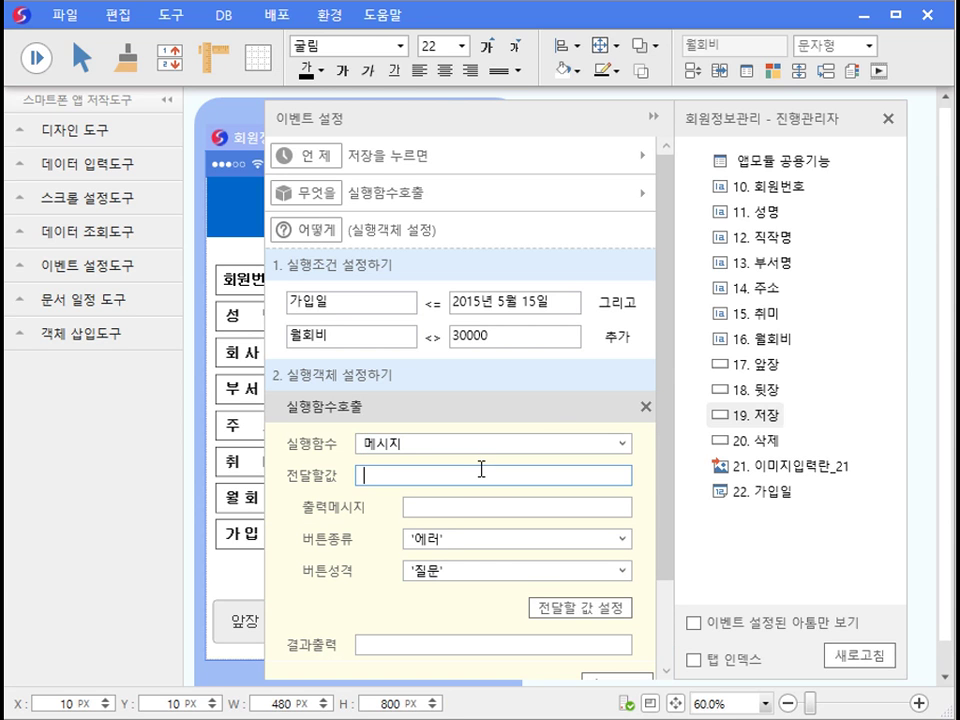
{"action": "type", "text": "5월 15일 이저ㄴ 가입자는 "}
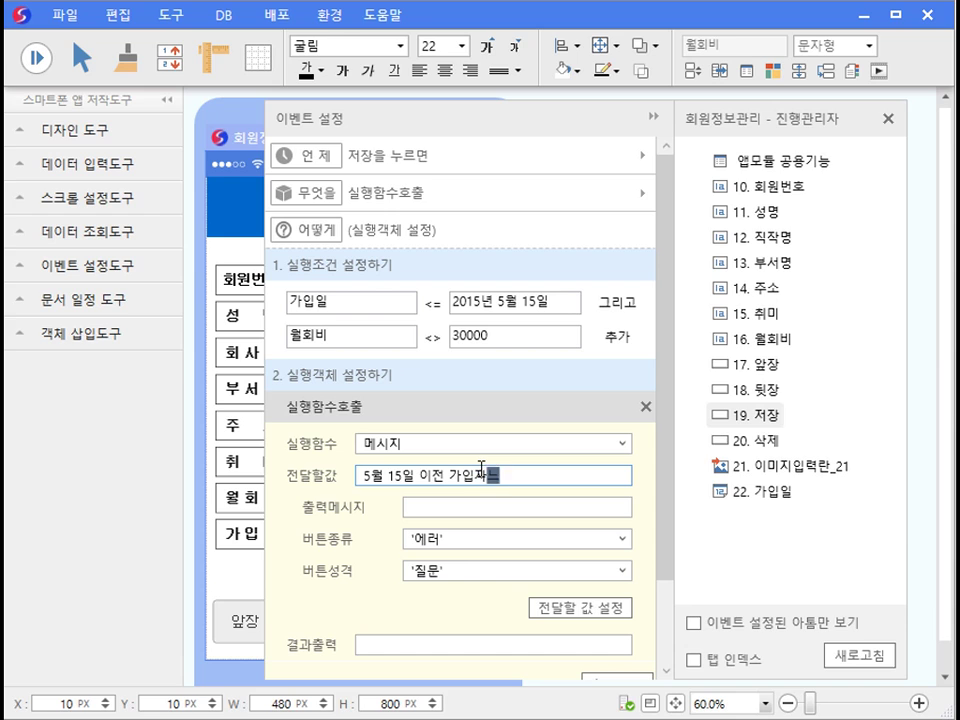
{"action": "type", "text": "30000우"}
{"action": "type", "text": "ㄴ 입"}
{"action": "type", "text": "니다."}
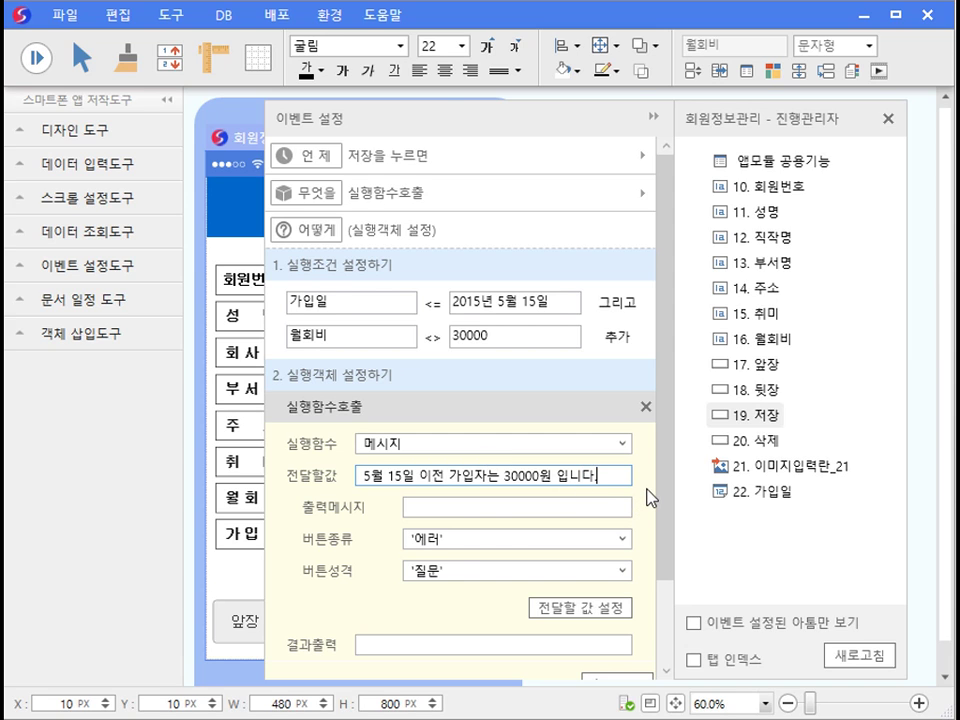
Enable 진행중지 for the 저장 event and complete the event setup.
{"action": "left_click_drag", "start_coordinate": [666, 444], "coordinate": [656, 559]}
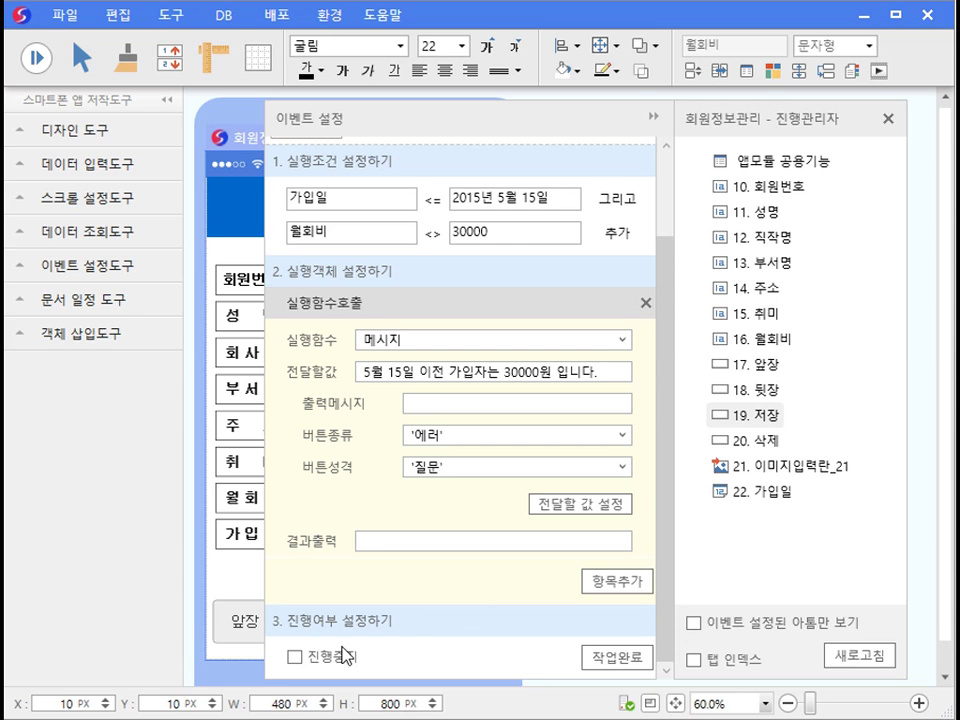
{"action": "left_click", "coordinate": [294, 658]}
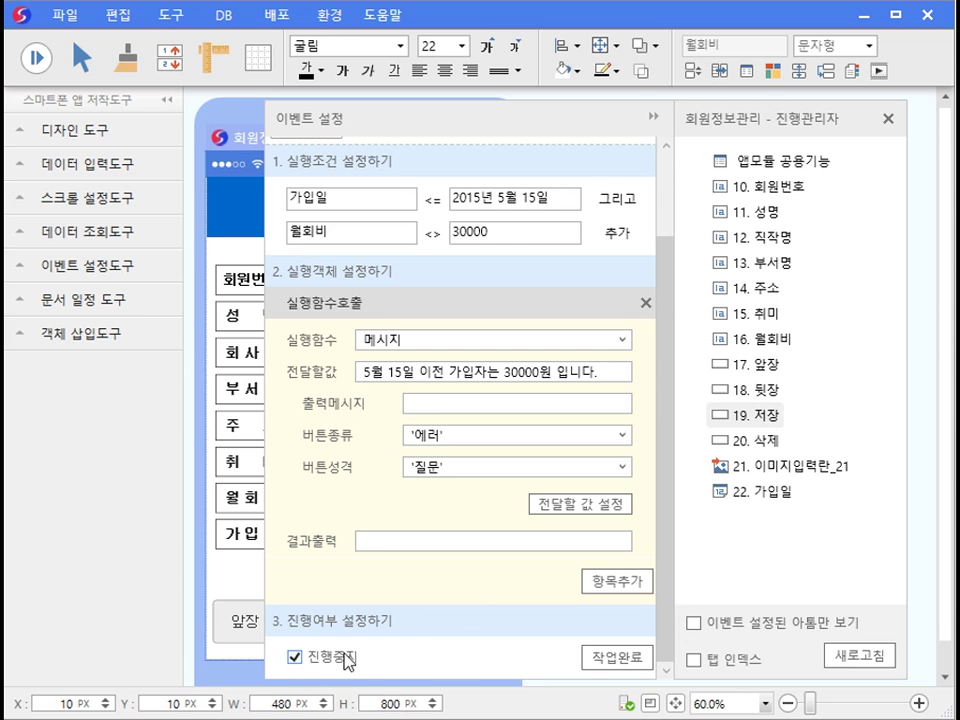
{"action": "left_click", "coordinate": [593, 660]}
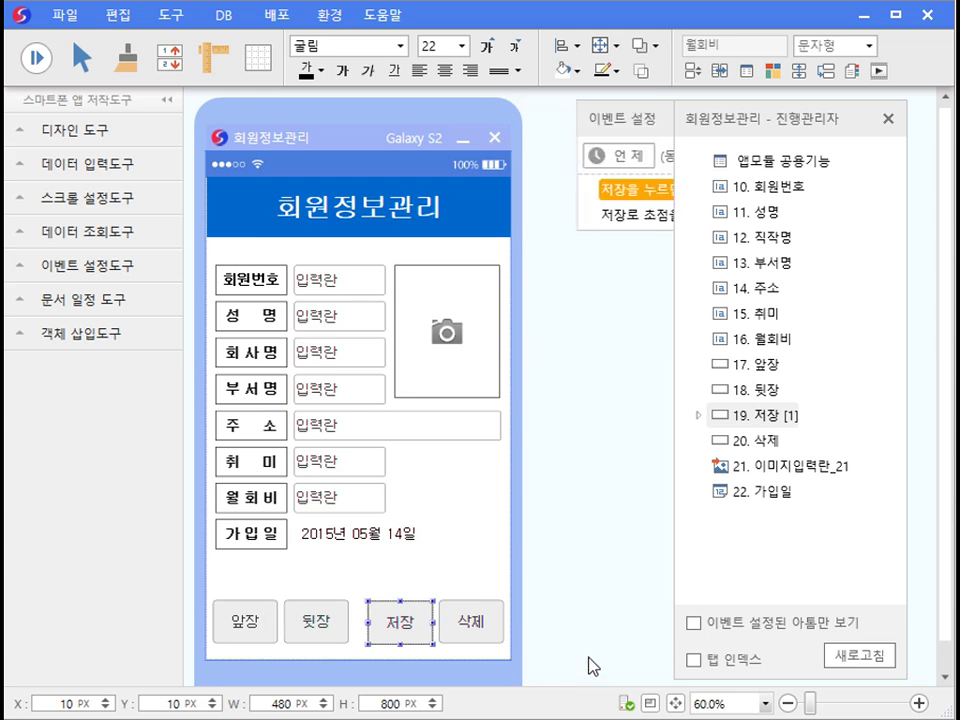
Run the app and fill in the member's full name, company k그룹, department 경영1팀 and the member's address.
{"action": "left_click", "coordinate": [38, 56]}
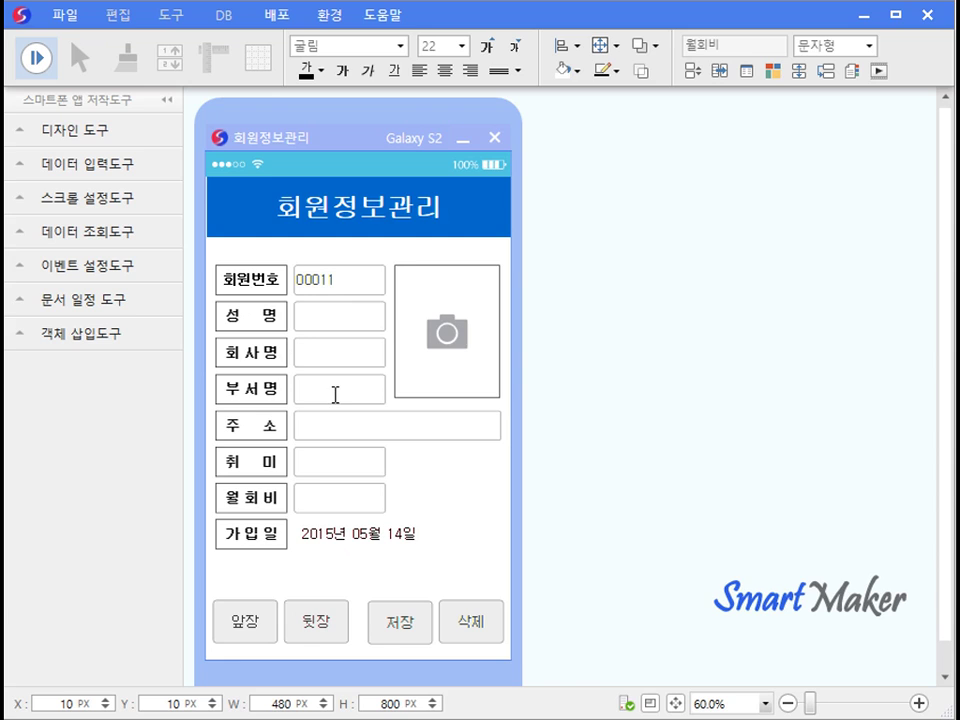
{"action": "left_click", "coordinate": [340, 318]}
{"action": "type", "text": "홍순정"}
{"action": "key", "text": "Tab"}
{"action": "type", "text": "k그룹"}
{"action": "key", "text": "Tab"}
{"action": "type", "text": "경영1팀"}
{"action": "key", "text": "Tab"}
{"action": "type", "text": "서울시 마포구 상암동 1605"}
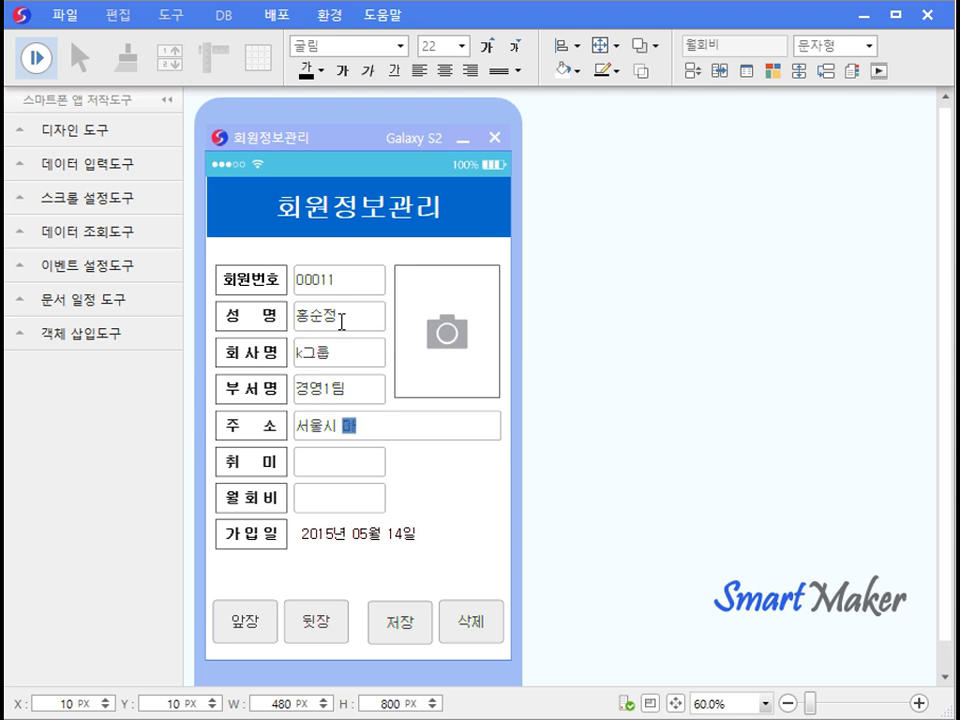
Enter 산책 as the member's 취미 and 20000 as the 월회비.
{"action": "key", "text": "Tab"}
{"action": "type", "text": "산책"}
{"action": "key", "text": "Tab"}
{"action": "type", "text": "20000"}
{"action": "key", "text": "Tab"}
Set the 가입일 to 2015년 05월 11일, try to save the member record and dismiss the message.
{"action": "left_click", "coordinate": [555, 600]}
{"action": "left_click", "coordinate": [561, 534]}
{"action": "left_click", "coordinate": [439, 647]}
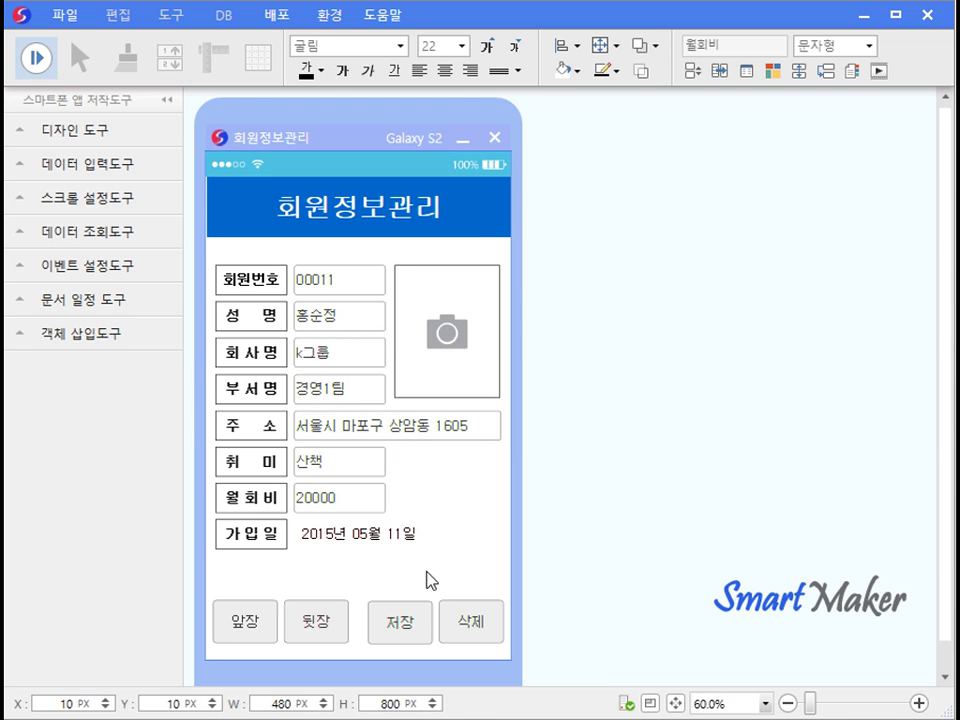
{"action": "left_click", "coordinate": [415, 622]}
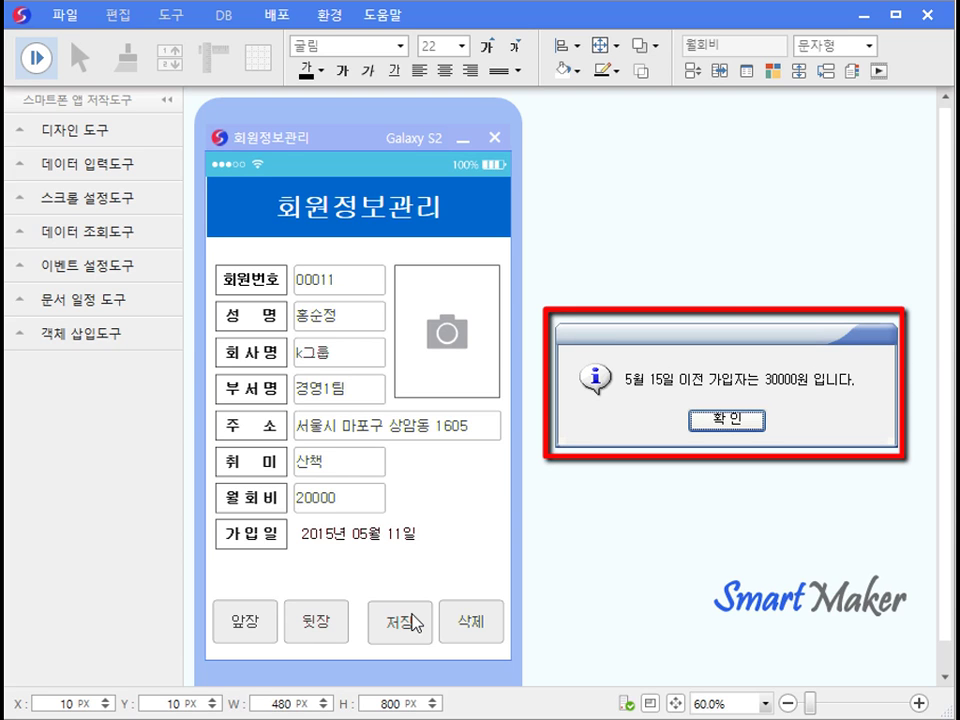
{"action": "left_click", "coordinate": [699, 425]}
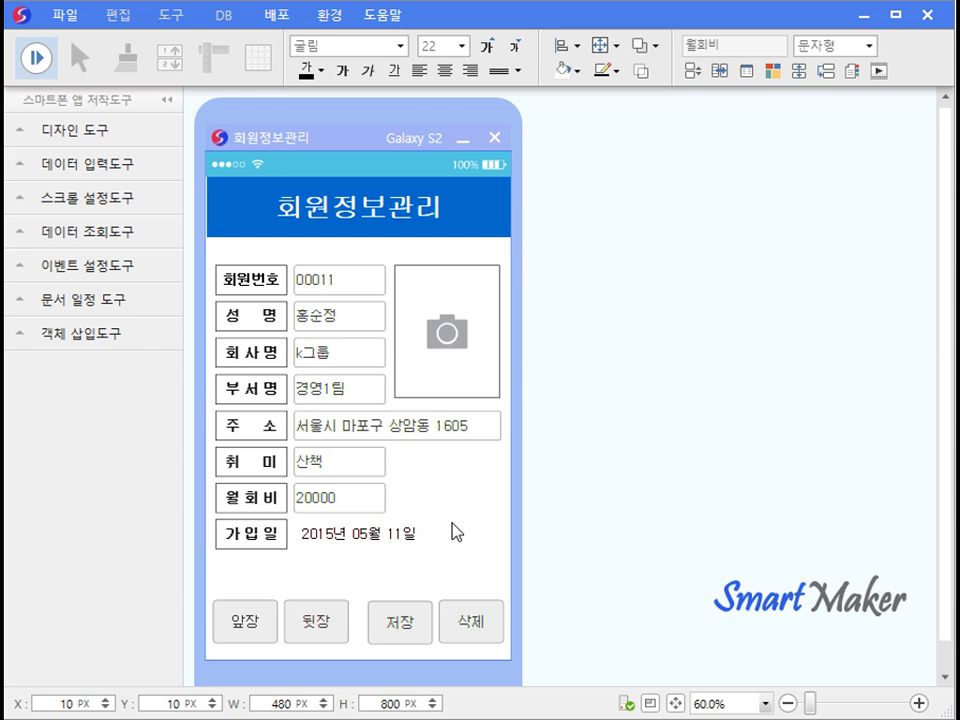
Change the member's 월회비 to 30000 and save the record.
{"action": "left_click_drag", "start_coordinate": [364, 499], "coordinate": [305, 505]}
{"action": "type", "text": "30000"}
{"action": "left_click", "coordinate": [377, 617]}
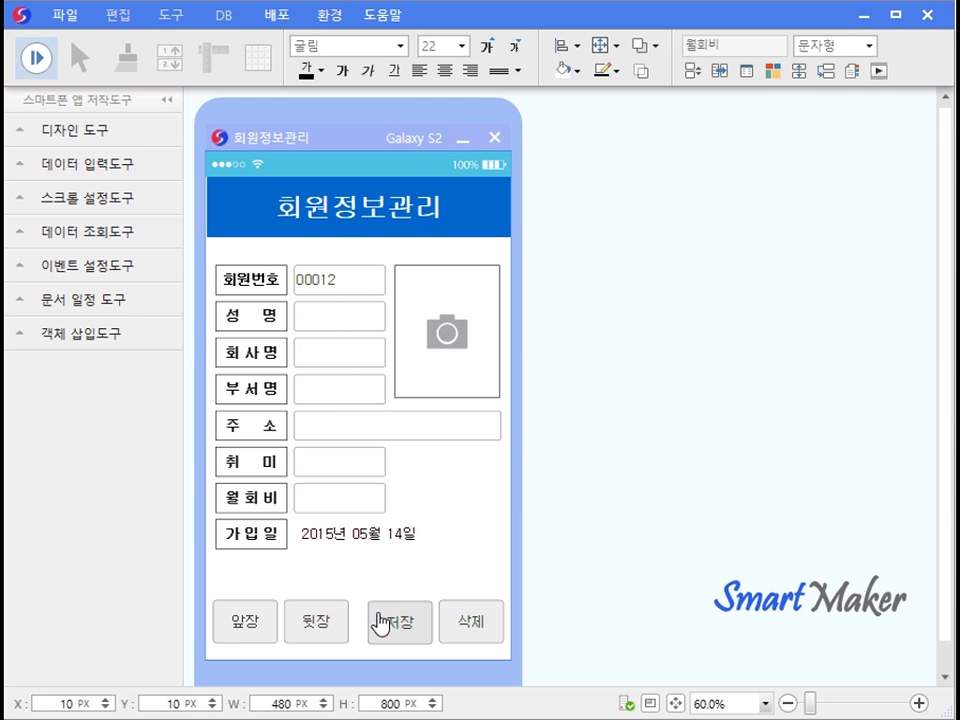
{"action": "left_click", "coordinate": [420, 550]}
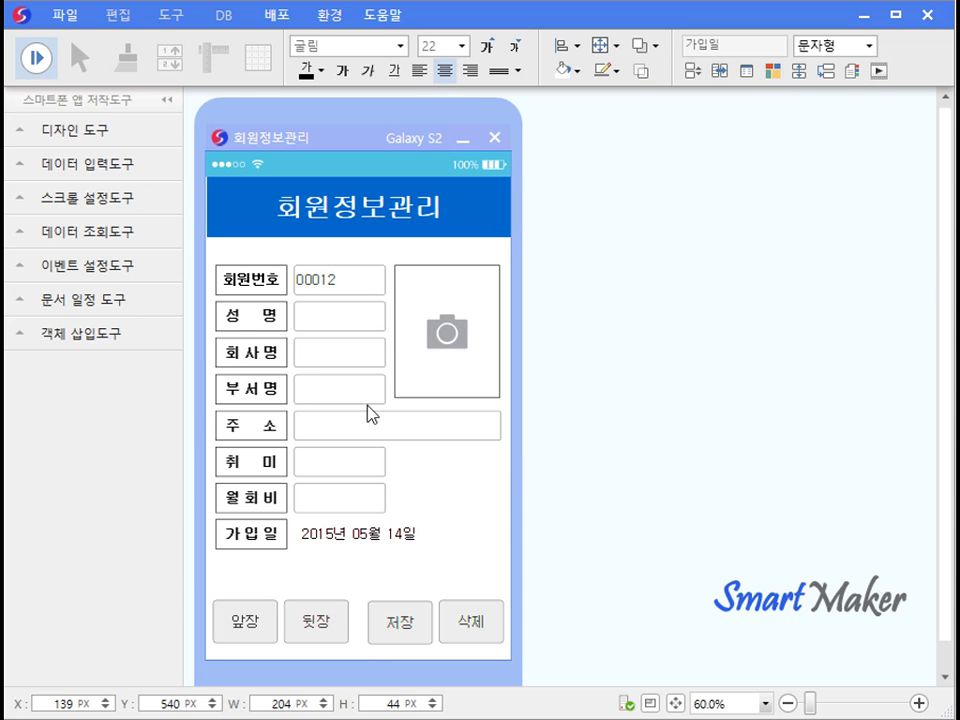
Stop the running app, open its 진행관리자 and duplicate the 저장 object's [전] 누름 event.
{"action": "right_click", "coordinate": [492, 498]}
{"action": "left_click", "coordinate": [566, 572]}
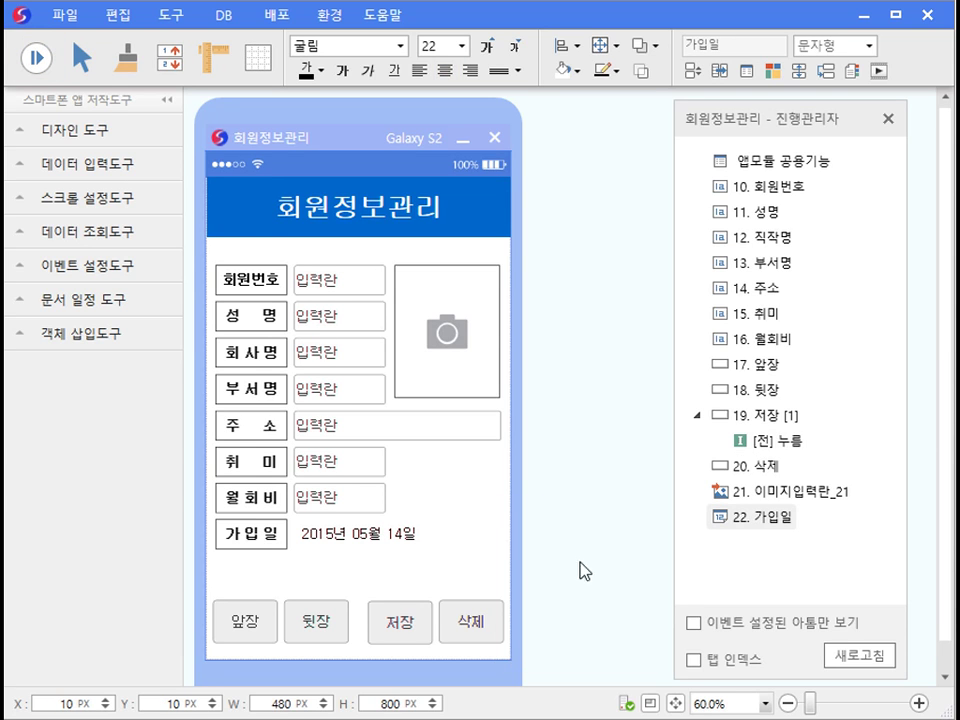
{"action": "left_click", "coordinate": [771, 441]}
{"action": "right_click", "coordinate": [770, 441]}
{"action": "left_click", "coordinate": [795, 455]}
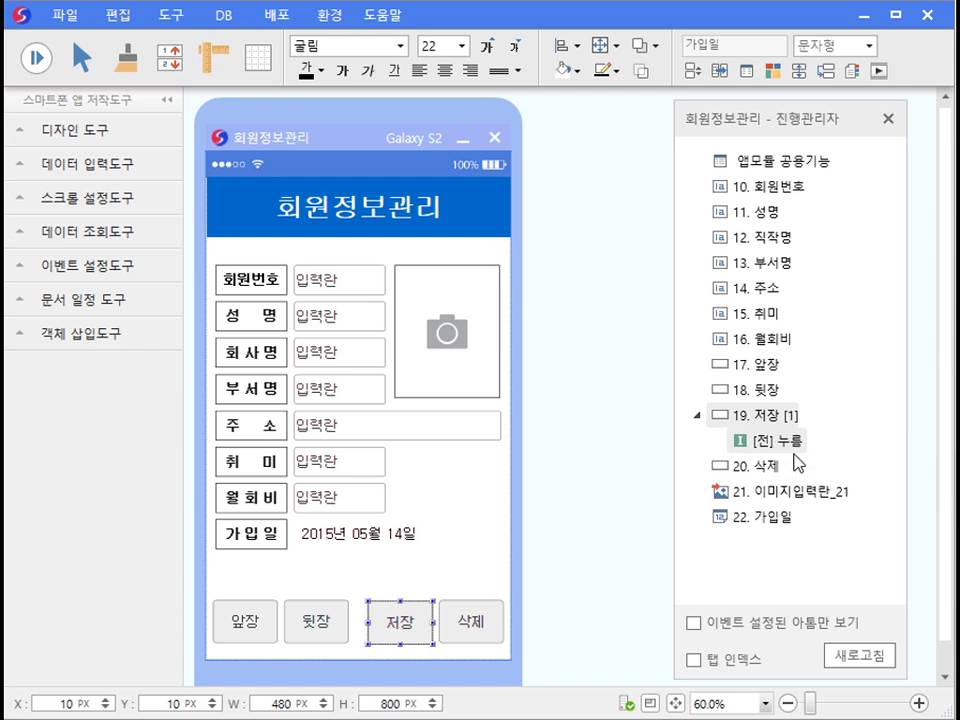
{"action": "right_click", "coordinate": [797, 440]}
{"action": "left_click", "coordinate": [806, 438]}
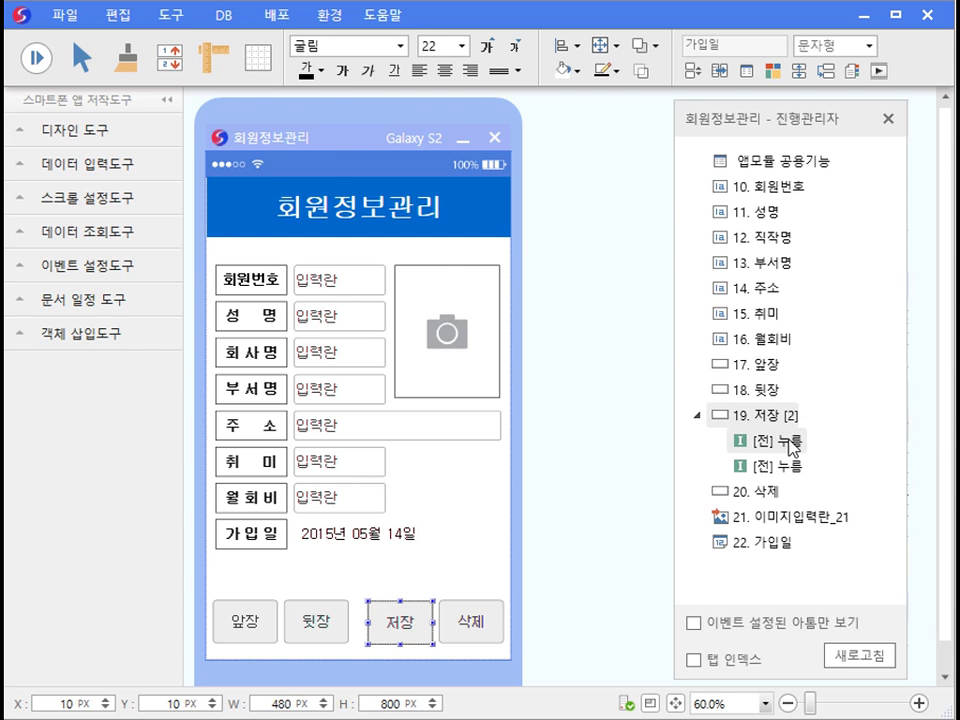
In the first [전] 누름 event of 저장, set the 가입일 comparison to > and the 월회비 condition value to 50000.
{"action": "double_click", "coordinate": [797, 441]}
{"action": "left_click", "coordinate": [442, 339]}
{"action": "left_click", "coordinate": [446, 340]}
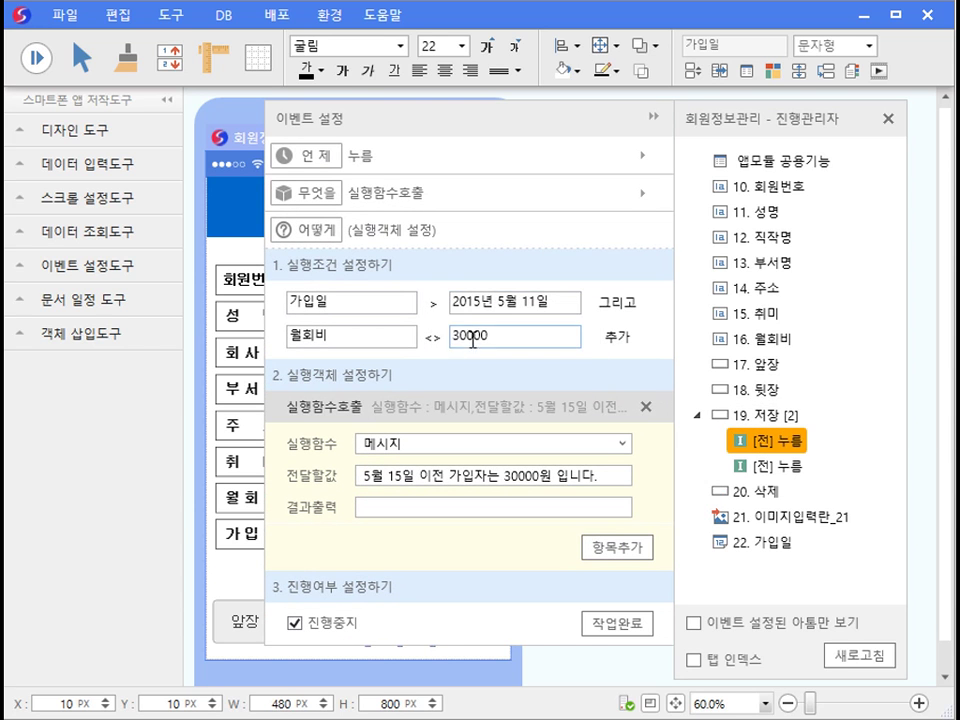
{"action": "left_click", "coordinate": [460, 336]}
{"action": "key", "text": "BackSpace"}
{"action": "type", "text": "5"}
Change the event's 전달할값 message to "5월 15일 이후 가입자는 50000원 입니다." and complete the event settings.
{"action": "left_click", "coordinate": [438, 476]}
{"action": "key", "text": "BackSpace"}
{"action": "type", "text": "후"}
{"action": "left_click", "coordinate": [519, 476]}
{"action": "key", "text": "BackSpace"}
{"action": "type", "text": "5"}
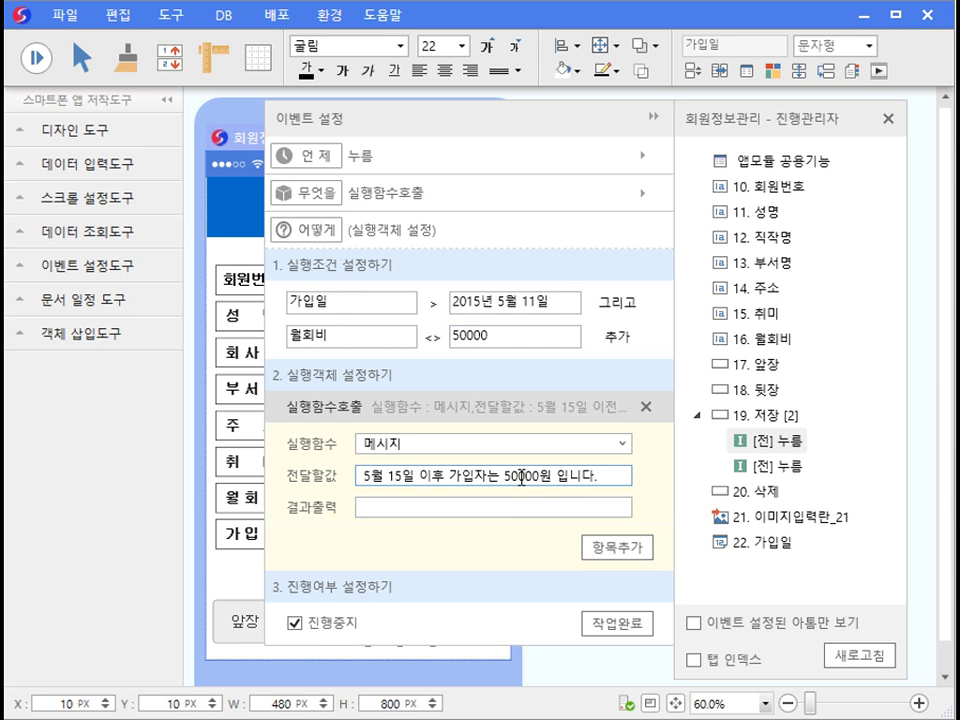
{"action": "left_click", "coordinate": [617, 624]}
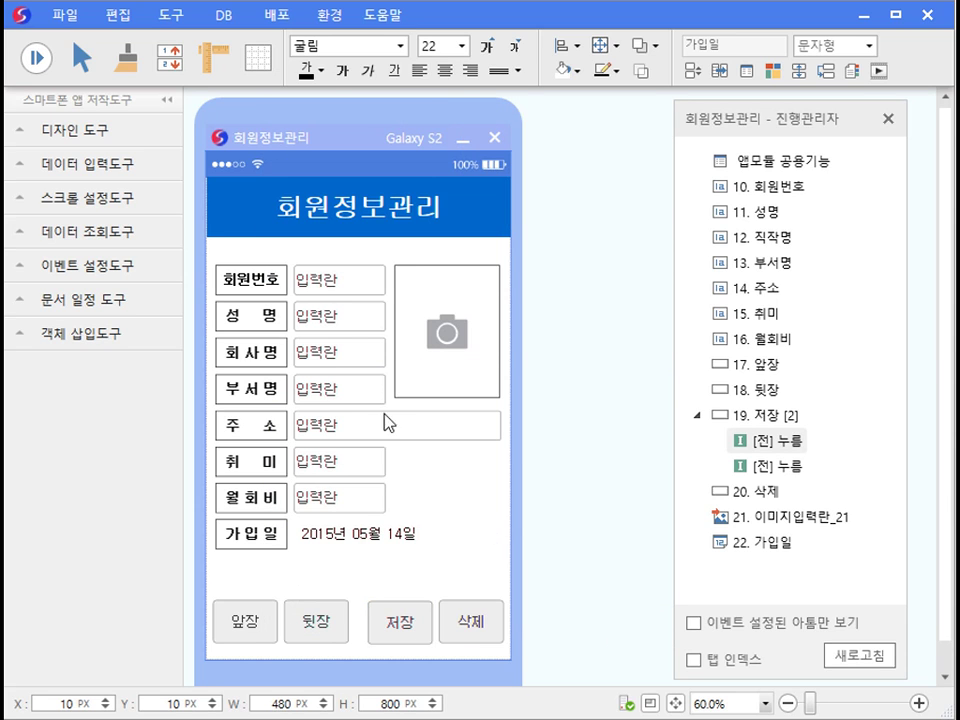
Run the app and enter the member's full name, t그룹 as the 회사명 and 경영1팀 as the 부서명.
{"action": "left_click", "coordinate": [41, 64]}
{"action": "left_click", "coordinate": [351, 317]}
{"action": "type", "text": "홍길동"}
{"action": "key", "text": "Tab"}
{"action": "type", "text": "t그룹"}
{"action": "key", "text": "Tab"}
{"action": "type", "text": "경영1팀"}
{"action": "key", "text": "Tab"}
Fill in the member's address, 산책 as the 취미 and 30000 as the 월회비.
{"action": "type", "text": "서울시 마포구 상스ㅜㄷ"}
{"action": "key", "text": "BackSpace"}
{"action": "key", "text": "BackSpace"}
{"action": "key", "text": "BackSpace"}
{"action": "type", "text": "수동"}
{"action": "left_click", "coordinate": [331, 467]}
{"action": "type", "text": "산책"}
{"action": "key", "text": "Tab"}
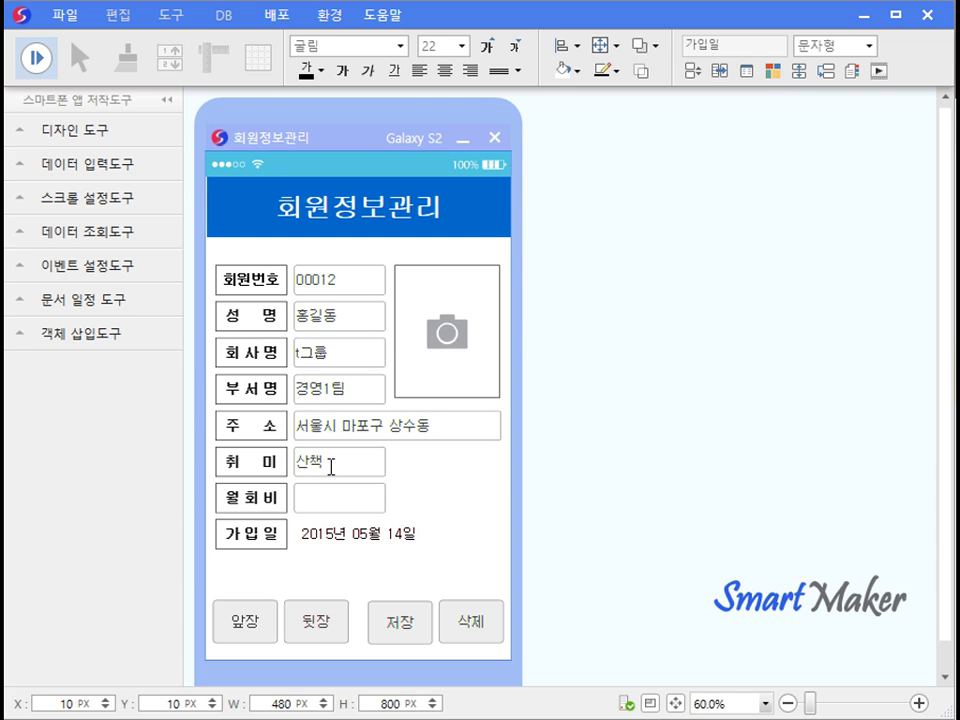
{"action": "type", "text": "30000"}
Set the member's 가입일 to 2015년 05월 18일.
{"action": "left_click", "coordinate": [375, 540]}
{"action": "left_click", "coordinate": [540, 535]}
{"action": "left_click", "coordinate": [540, 535]}
{"action": "left_click", "coordinate": [540, 535]}
{"action": "left_click", "coordinate": [540, 535]}
Try to save the member record, dismiss the message and save the record again.
{"action": "left_click", "coordinate": [414, 645]}
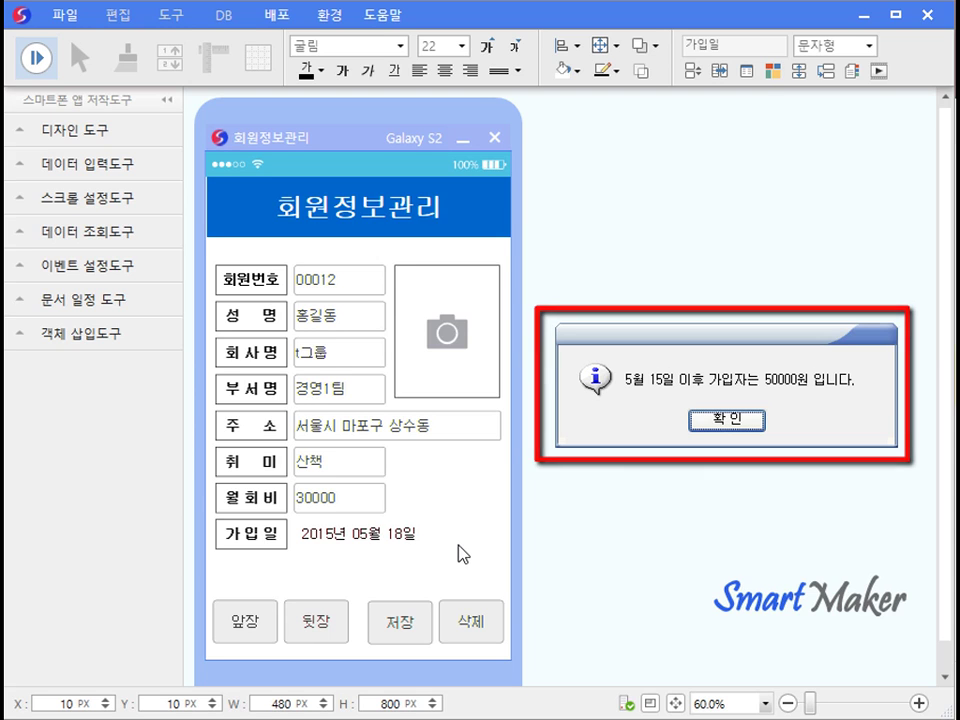
{"action": "left_click", "coordinate": [727, 420]}
{"action": "left_click", "coordinate": [410, 630]}
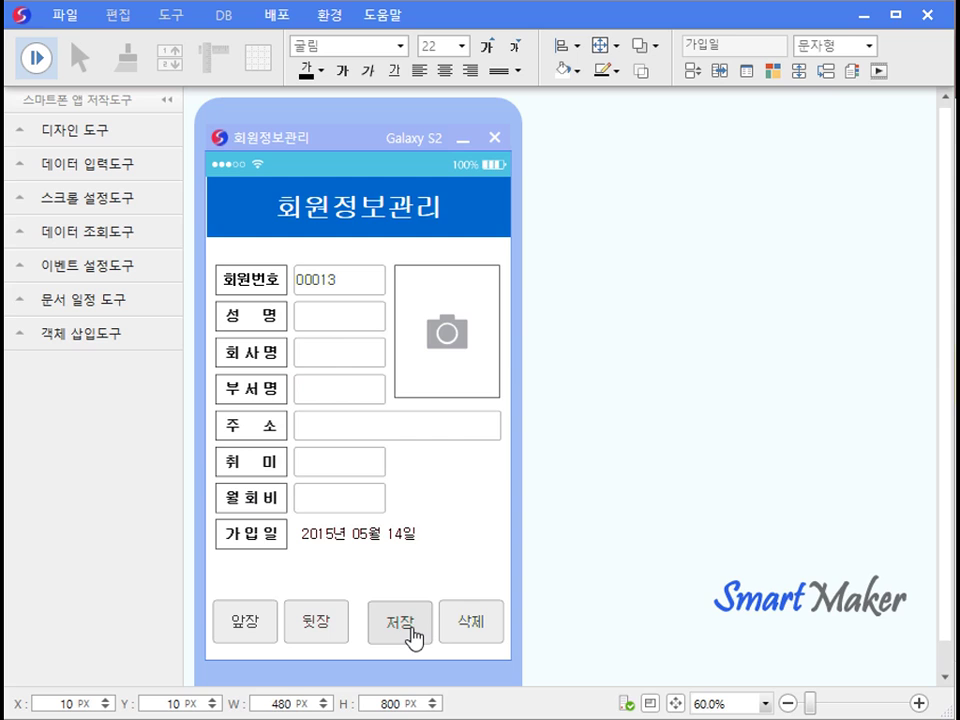